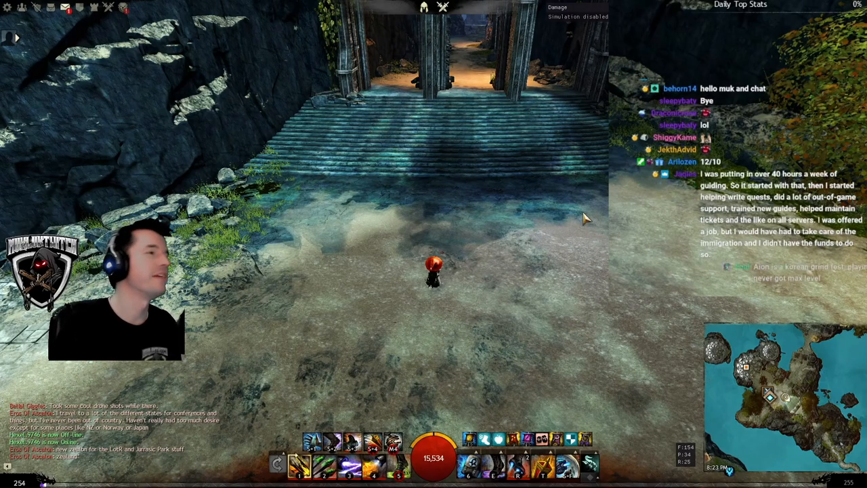
pyautogui.click(123, 8)
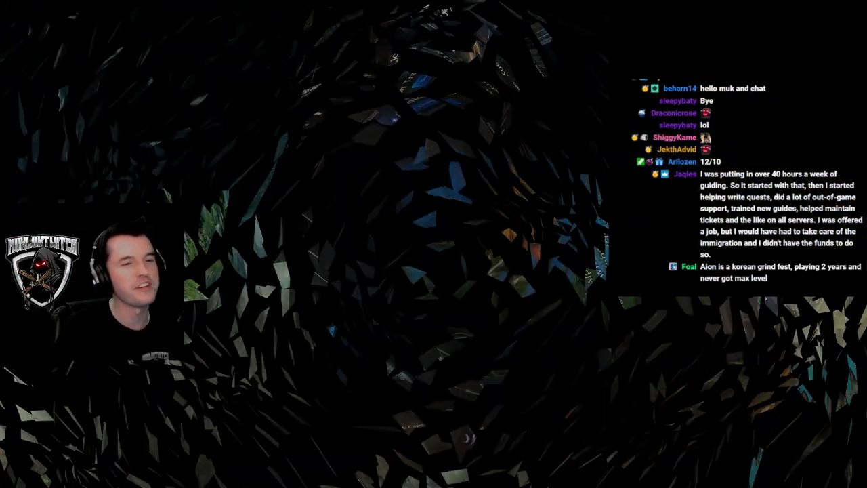